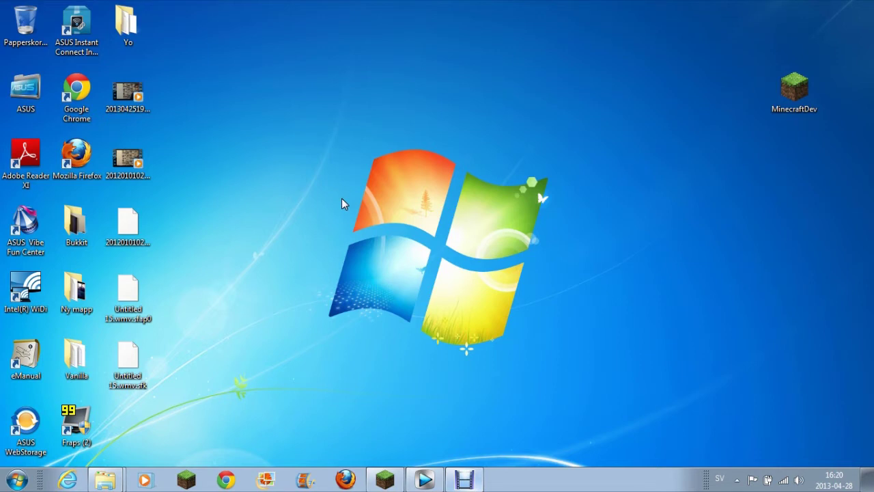
Open Firefox to view its start page, and close the browser
{"action": "left_click", "coordinate": [362, 478]}
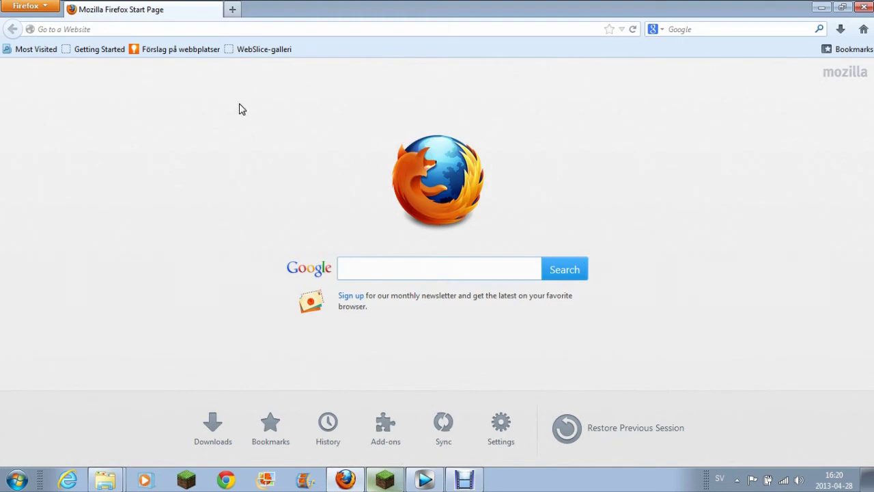
{"action": "left_click", "coordinate": [866, 7]}
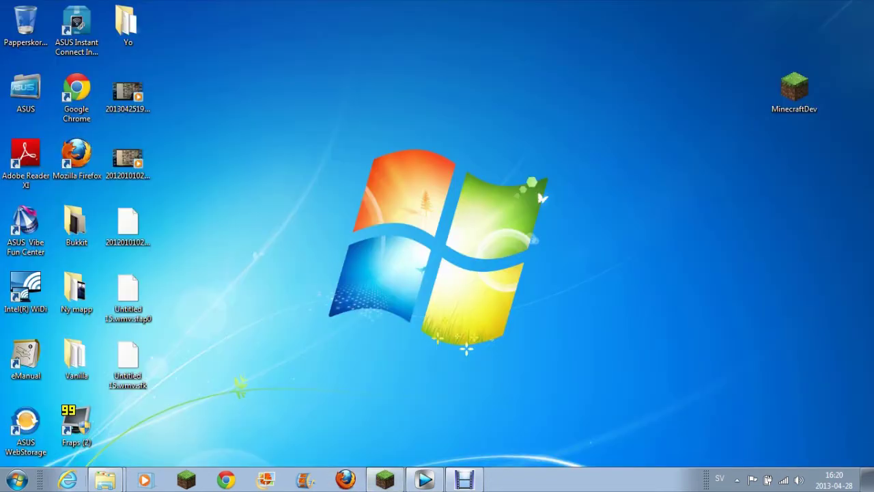
{"action": "key", "text": "super"}
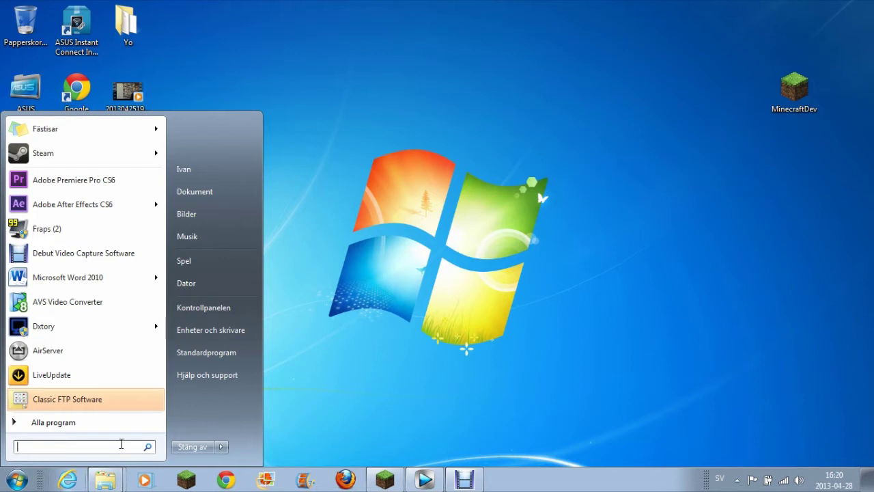
{"action": "type", "text": "sfa"}
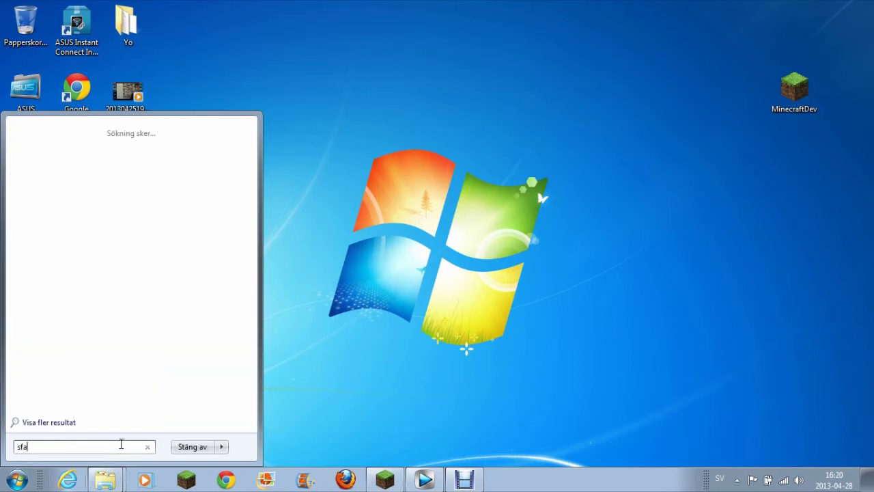
{"action": "type", "text": "e"}
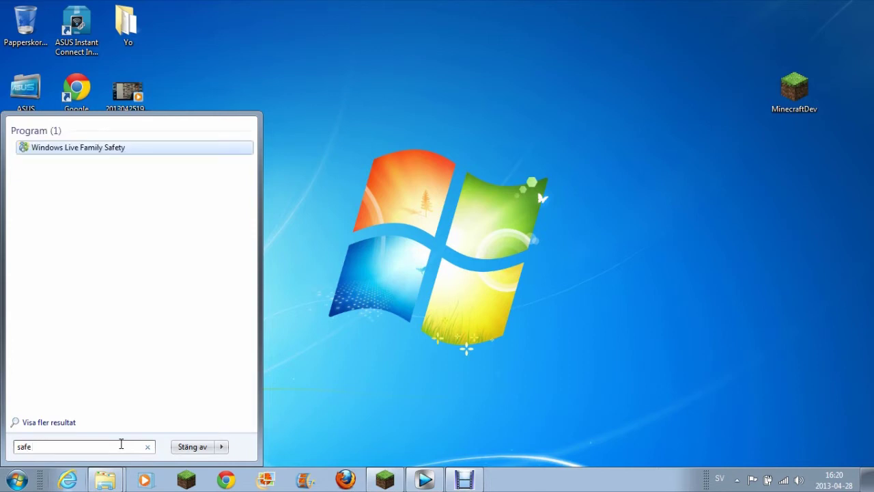
{"action": "key", "text": "BackSpace"}
{"action": "key", "text": "BackSpace"}
{"action": "key", "text": "BackSpace"}
{"action": "key", "text": "BackSpace"}
Try to start Firefox in safe mode by entering "firefox -safe-mode" in the Start menu search
{"action": "type", "text": "fir"}
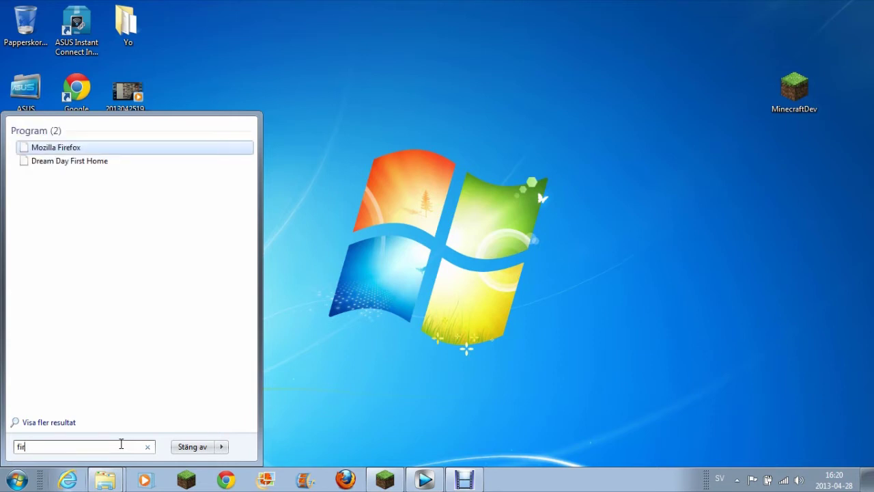
{"action": "type", "text": "efo"}
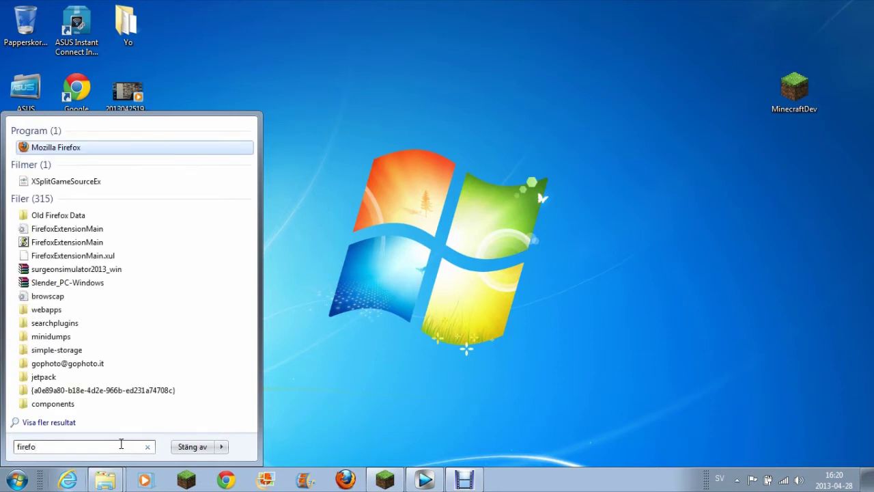
{"action": "type", "text": "x"}
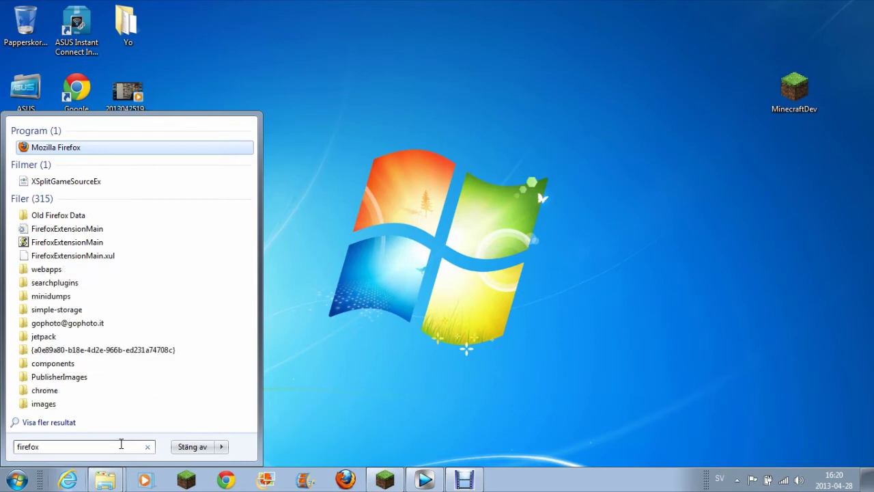
{"action": "type", "text": " -saf"}
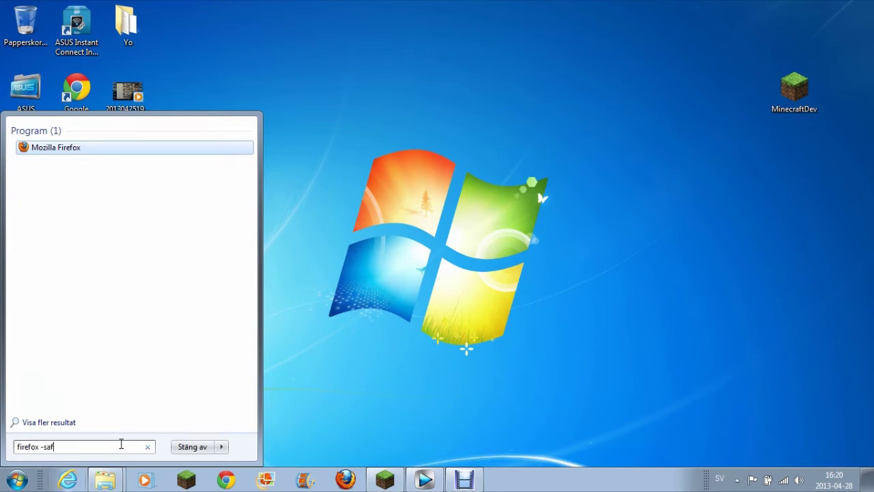
{"action": "type", "text": "e-mode"}
{"action": "key", "text": "Return"}
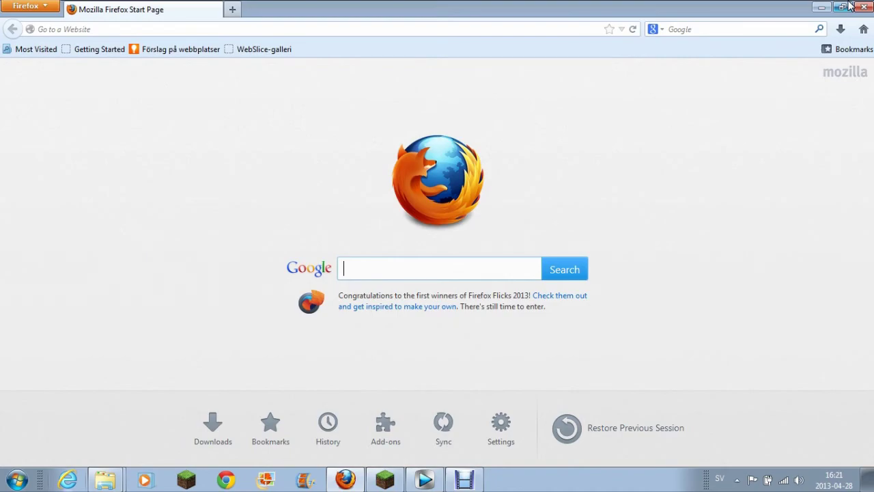
Close Firefox, execute "firefox -safe-mode" with the Windows Run command, and reposition the Firefox Safe Mode dialog
{"action": "left_click", "coordinate": [8, 482]}
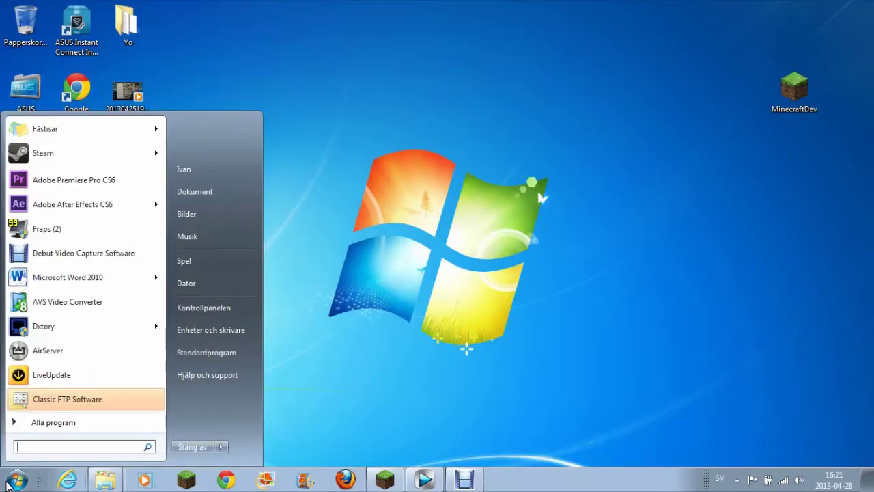
{"action": "key", "text": "super+r"}
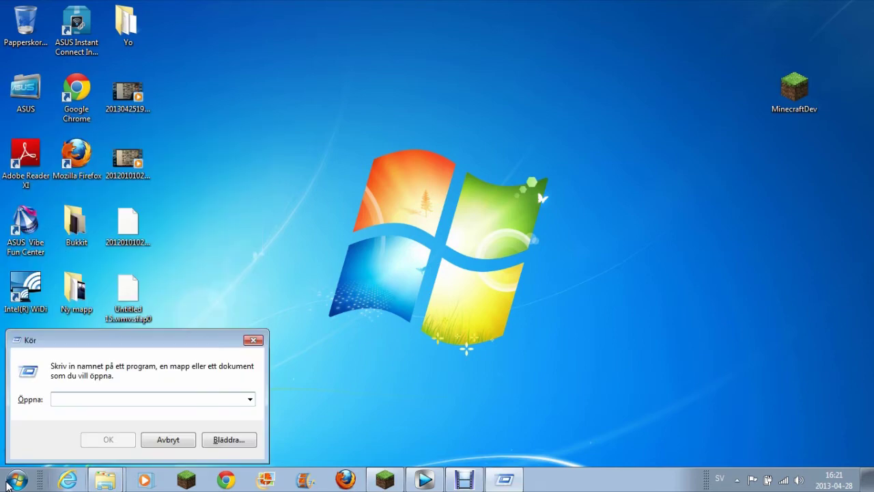
{"action": "type", "text": "fire"}
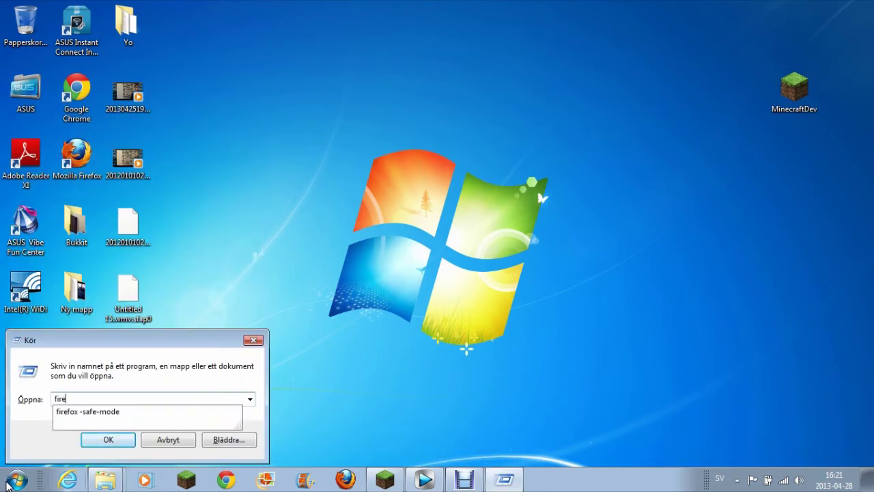
{"action": "left_click", "coordinate": [98, 411]}
{"action": "key", "text": "Return"}
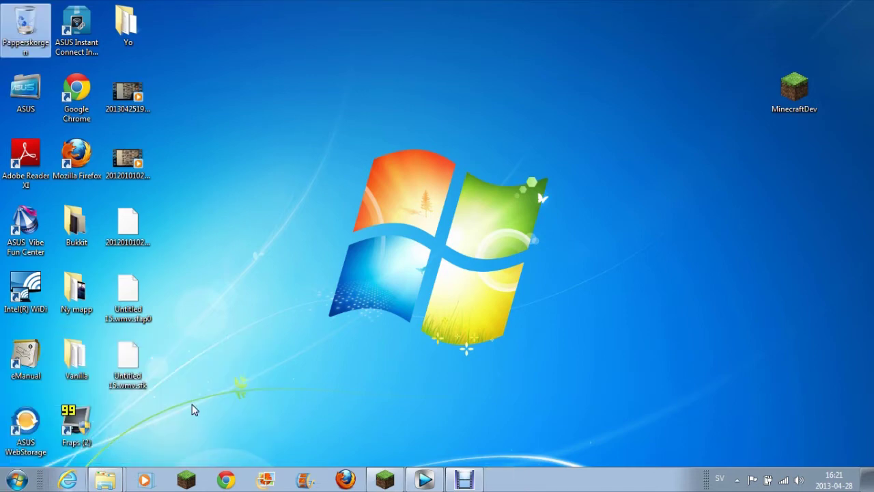
{"action": "left_click_drag", "start_coordinate": [380, 192], "coordinate": [335, 205]}
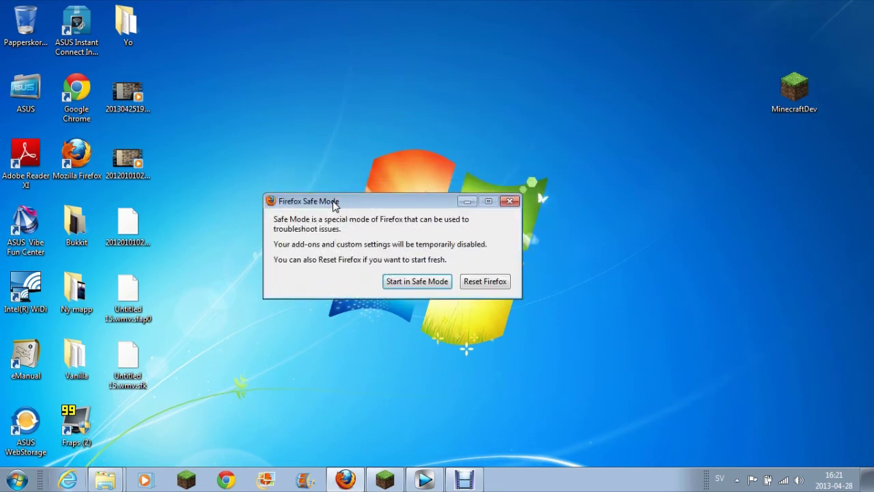
{"action": "left_click_drag", "start_coordinate": [335, 205], "coordinate": [391, 202]}
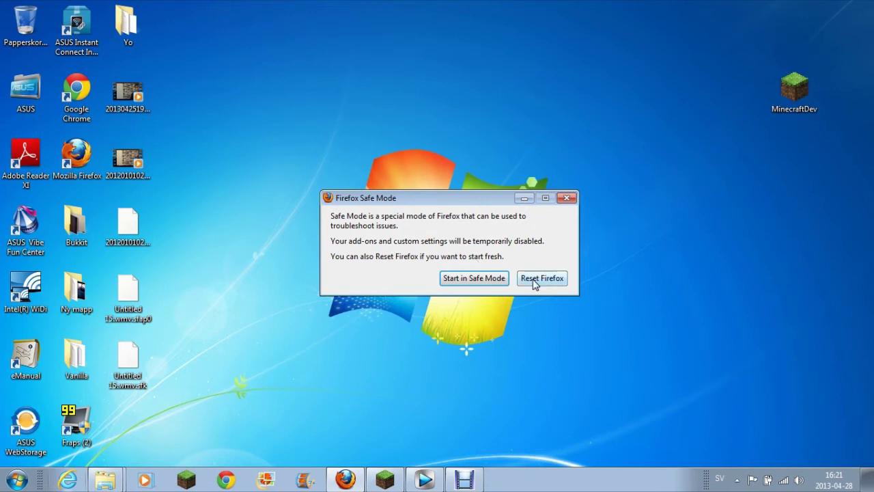
Reset Firefox to its initial state from the Safe Mode dialog and finish the Import Wizard
{"action": "left_click", "coordinate": [347, 481]}
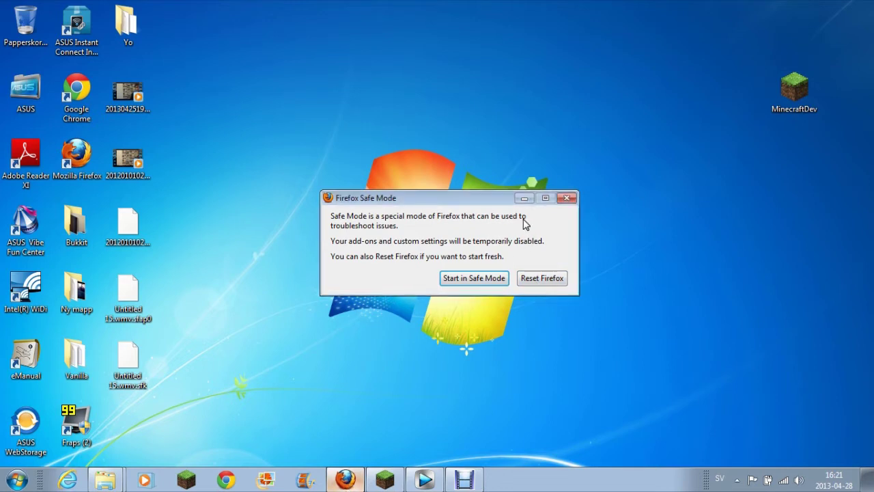
{"action": "left_click", "coordinate": [542, 278]}
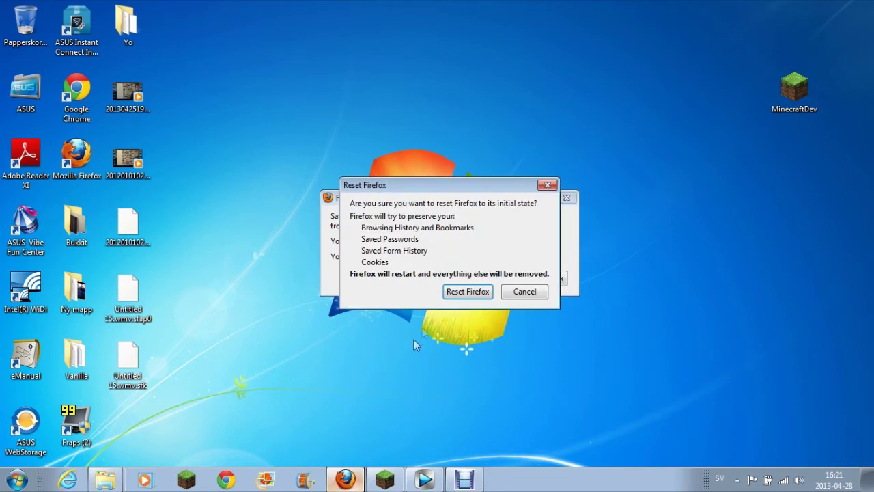
{"action": "left_click", "coordinate": [444, 296]}
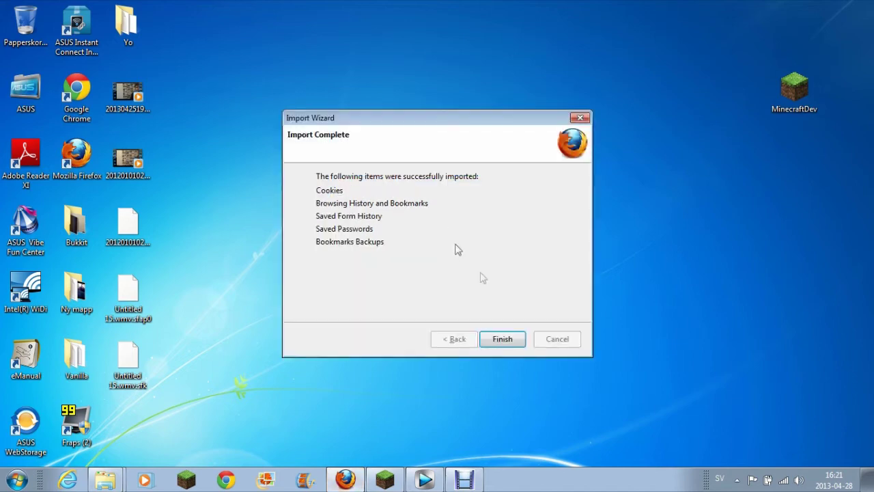
{"action": "left_click", "coordinate": [521, 345]}
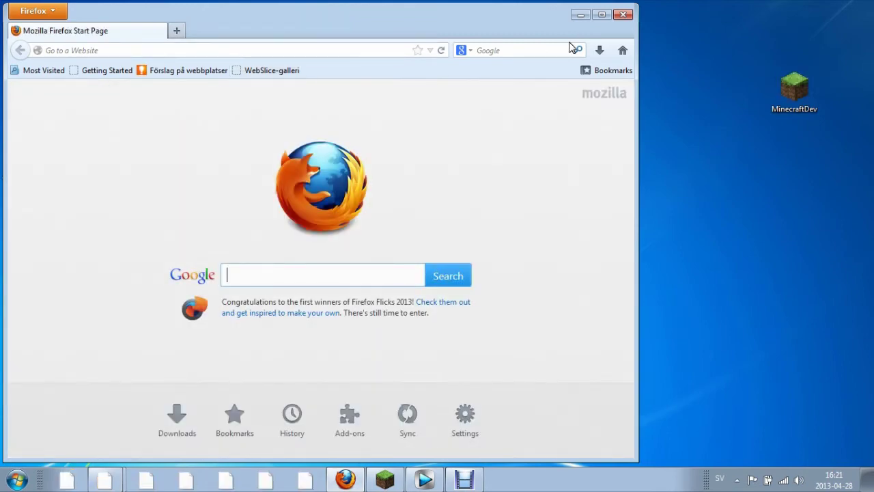
Restart Firefox to check it after the reset, and close the browser
{"action": "left_click", "coordinate": [358, 483]}
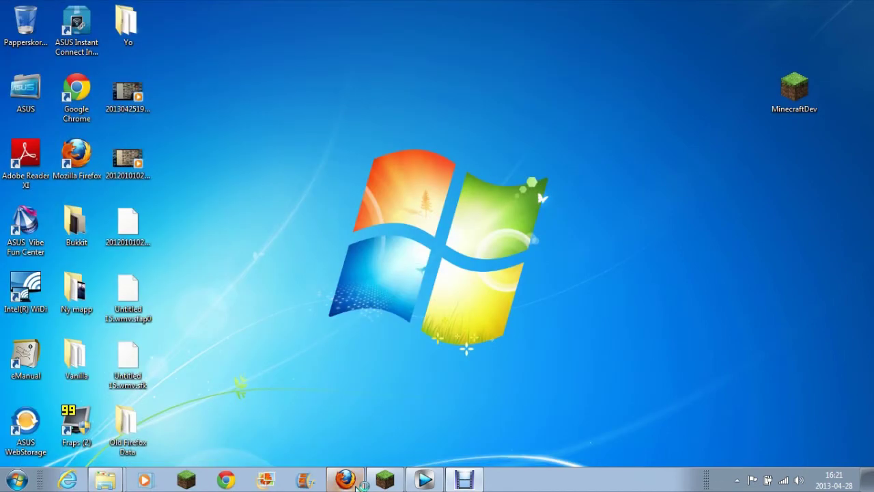
{"action": "left_click", "coordinate": [358, 482]}
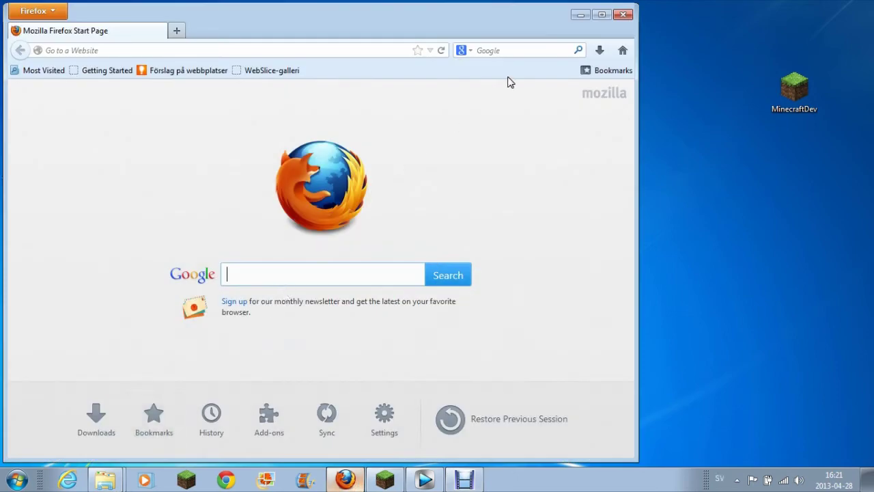
{"action": "left_click", "coordinate": [615, 12]}
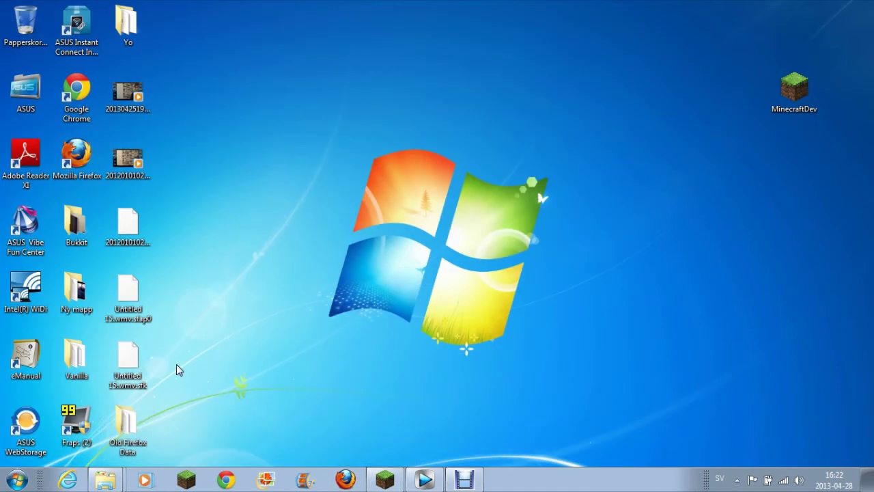
Examine the files in the Old Firefox Data folder on the desktop, and close the folder
{"action": "double_click", "coordinate": [118, 443]}
{"action": "scroll", "coordinate": [511, 214], "scroll_direction": "down", "scroll_amount": 5}
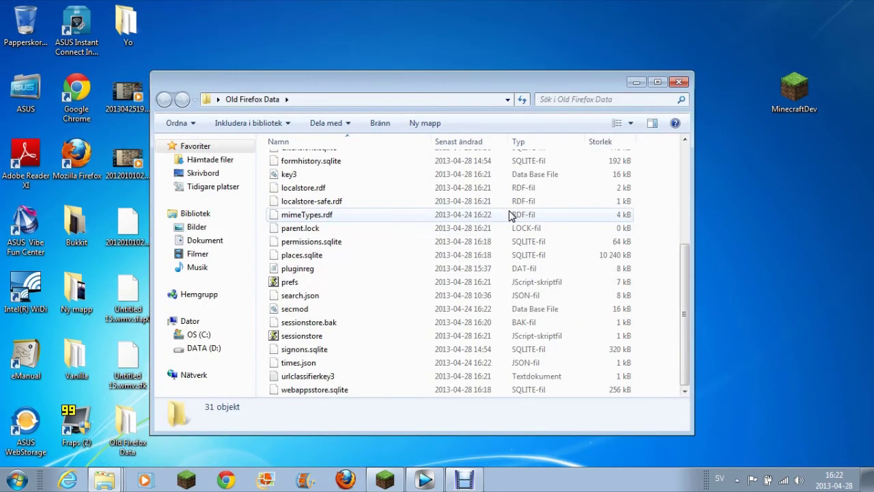
{"action": "scroll", "coordinate": [509, 210], "scroll_direction": "up", "scroll_amount": 1}
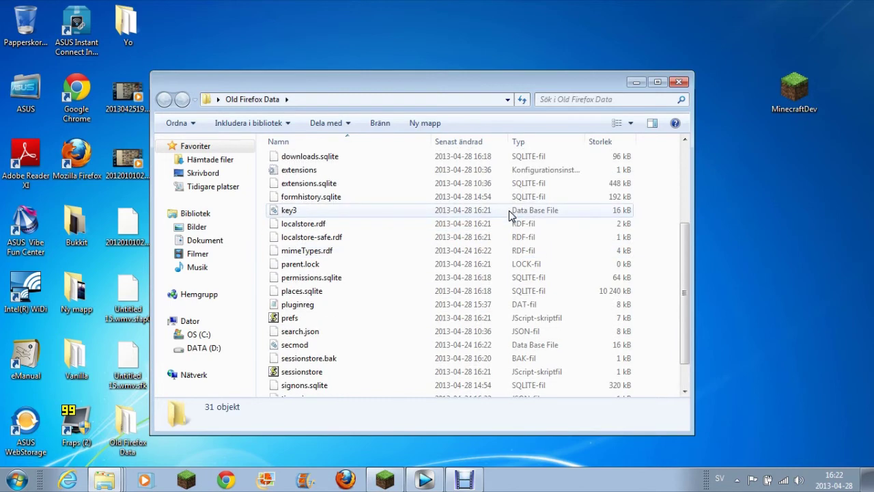
{"action": "key", "text": "alt+F4"}
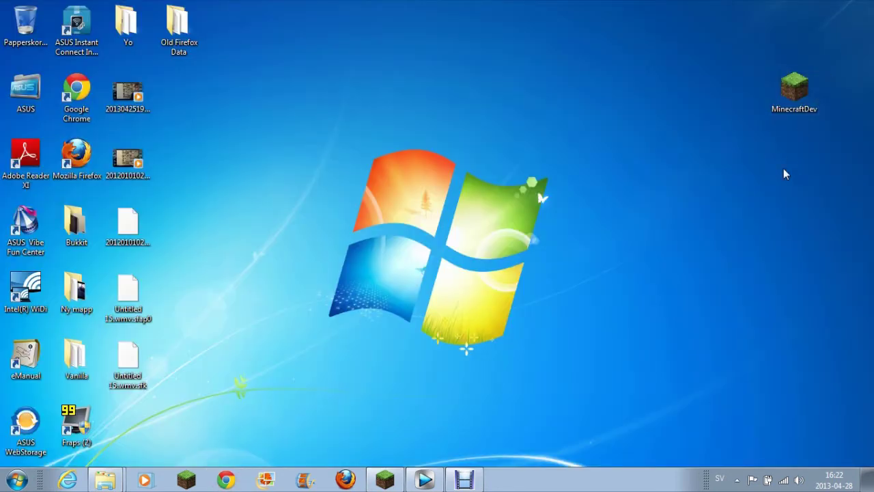
{"action": "key", "text": "super"}
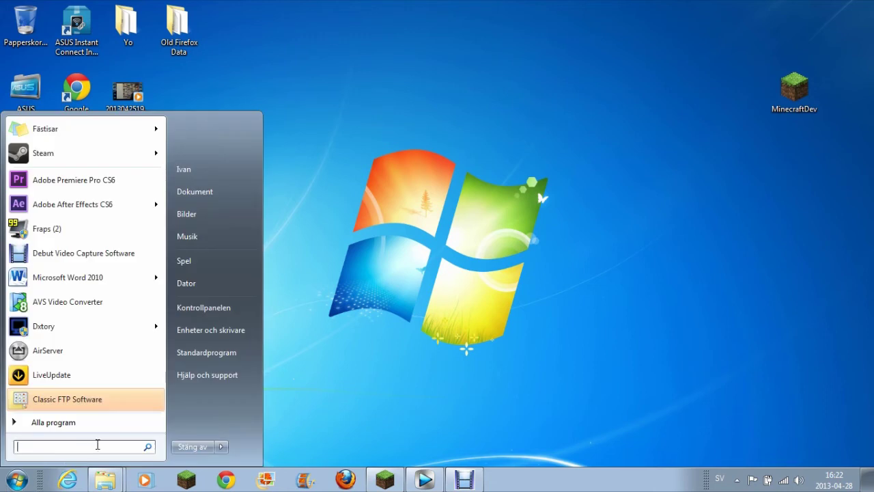
{"action": "type", "text": "run"}
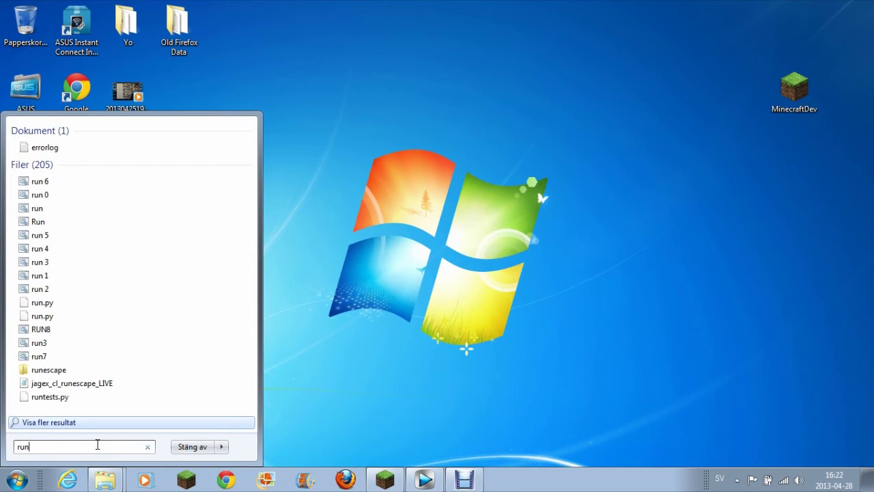
{"action": "key", "text": "Escape"}
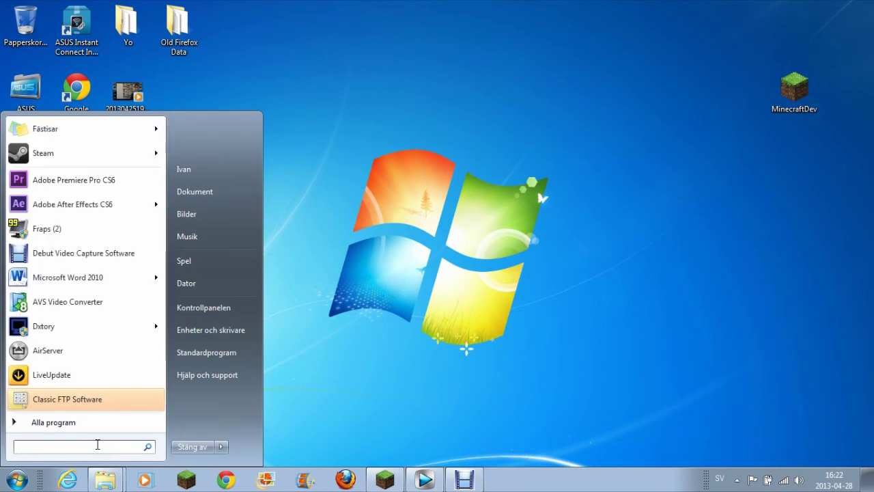
Open the AppData folder by executing "appdata" with the Windows Run command, and select the Local subfolder
{"action": "key", "text": "super+r"}
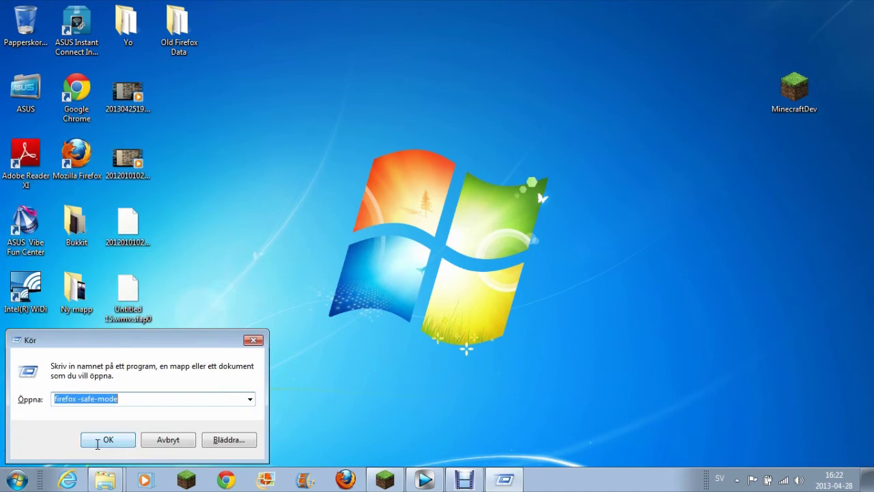
{"action": "key", "text": "BackSpace"}
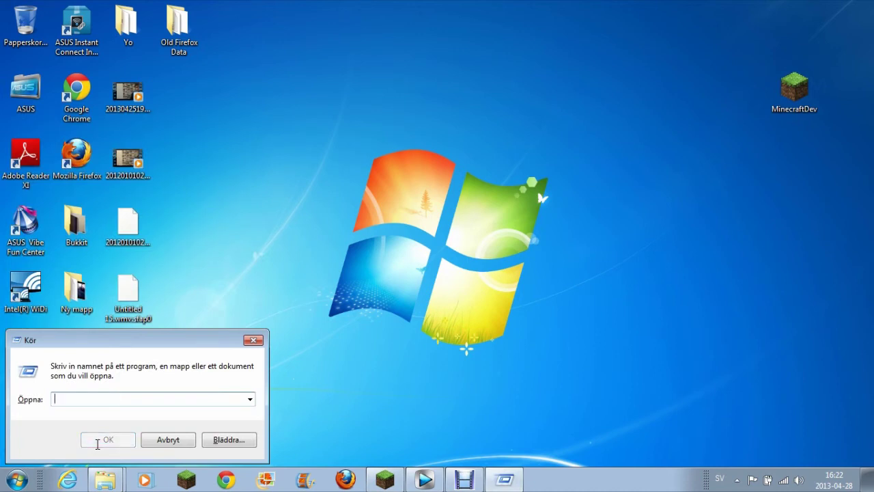
{"action": "type", "text": "app"}
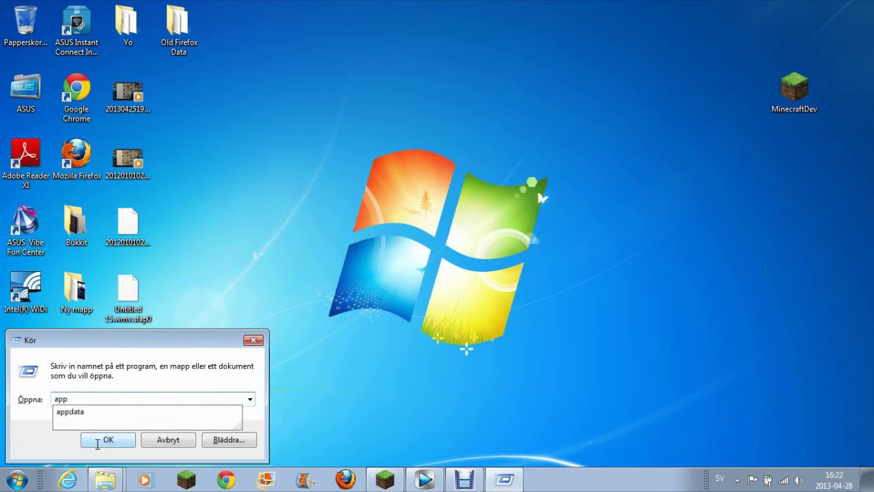
{"action": "type", "text": "data"}
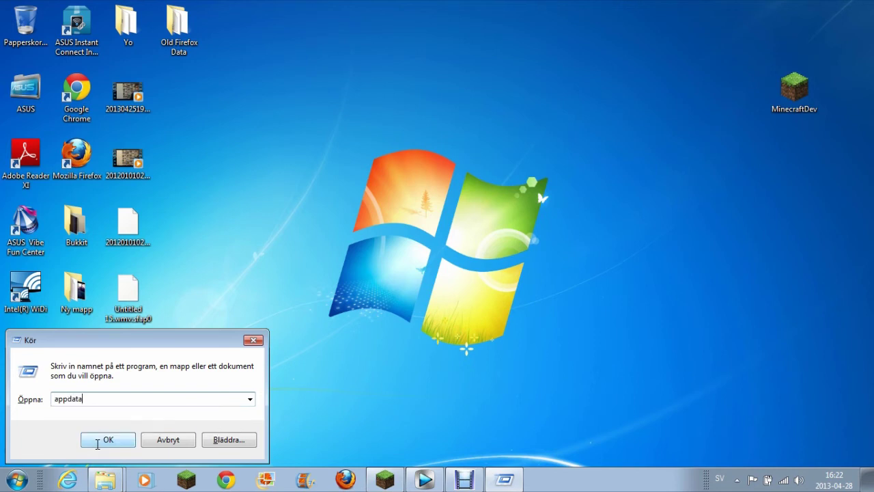
{"action": "left_click", "coordinate": [98, 444]}
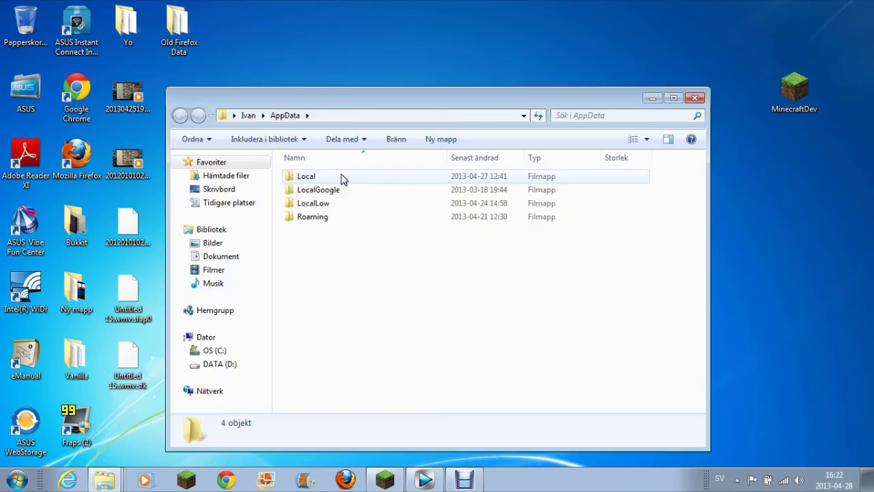
{"action": "left_click", "coordinate": [342, 177]}
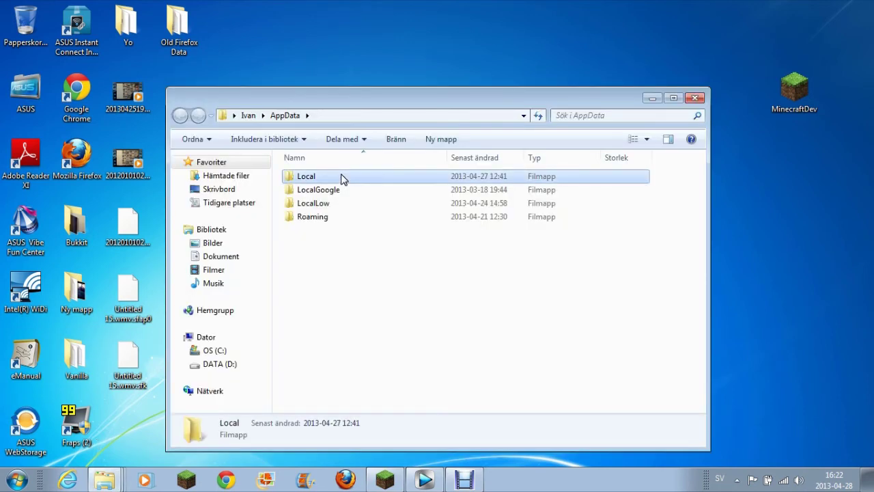
Move Chrome's User Data folder from Local > Google > Chrome to the desktop
{"action": "double_click", "coordinate": [342, 178]}
{"action": "scroll", "coordinate": [352, 308], "scroll_direction": "down", "scroll_amount": 2}
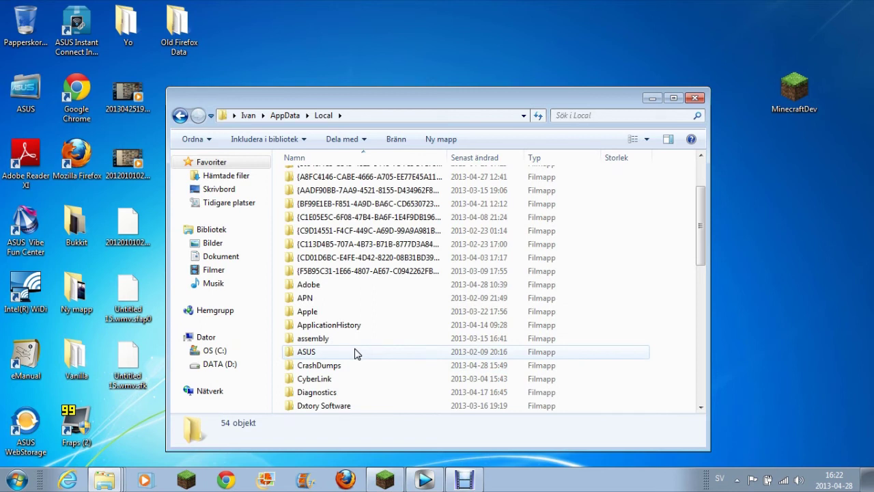
{"action": "scroll", "coordinate": [355, 353], "scroll_direction": "down", "scroll_amount": 3}
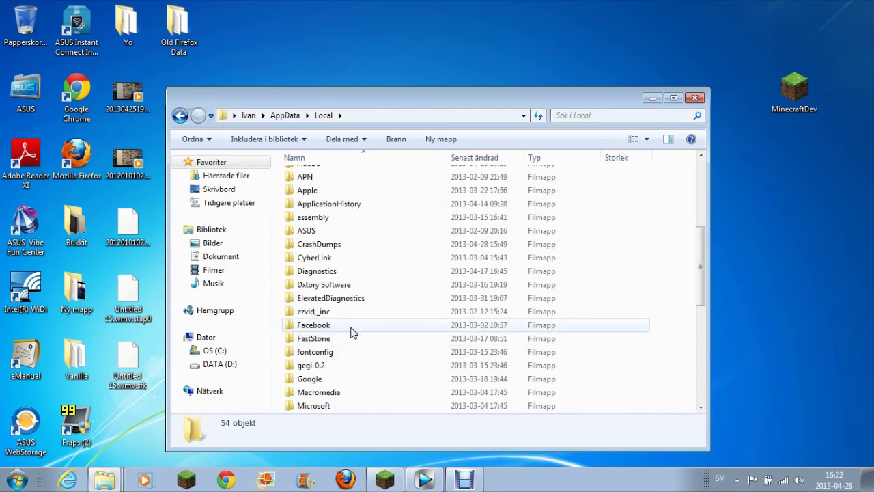
{"action": "double_click", "coordinate": [310, 379]}
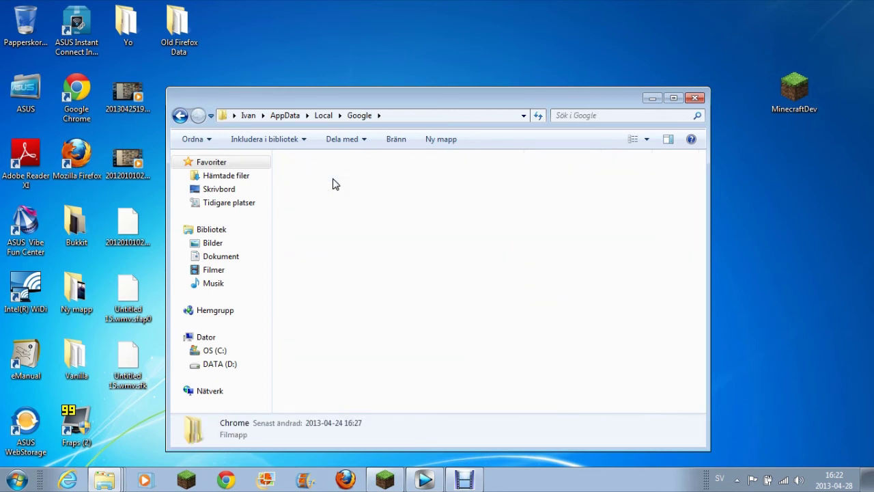
{"action": "double_click", "coordinate": [321, 176]}
{"action": "double_click", "coordinate": [319, 175]}
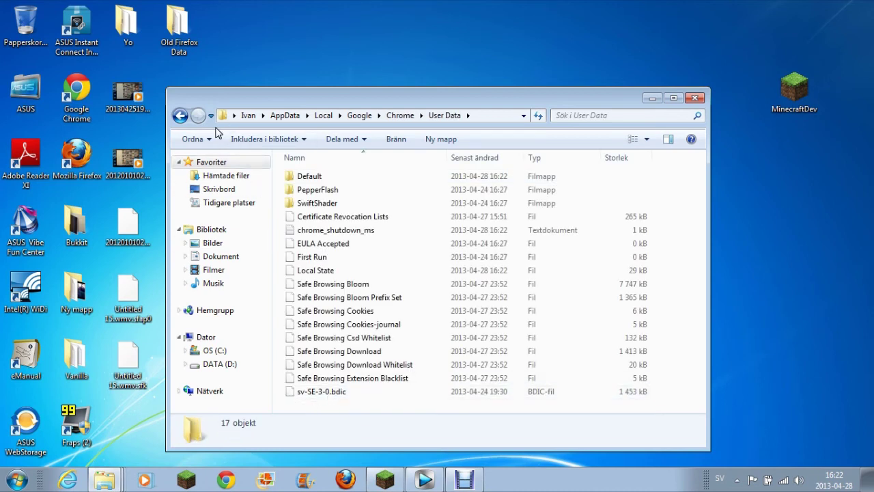
{"action": "left_click_drag", "start_coordinate": [222, 115], "coordinate": [316, 74]}
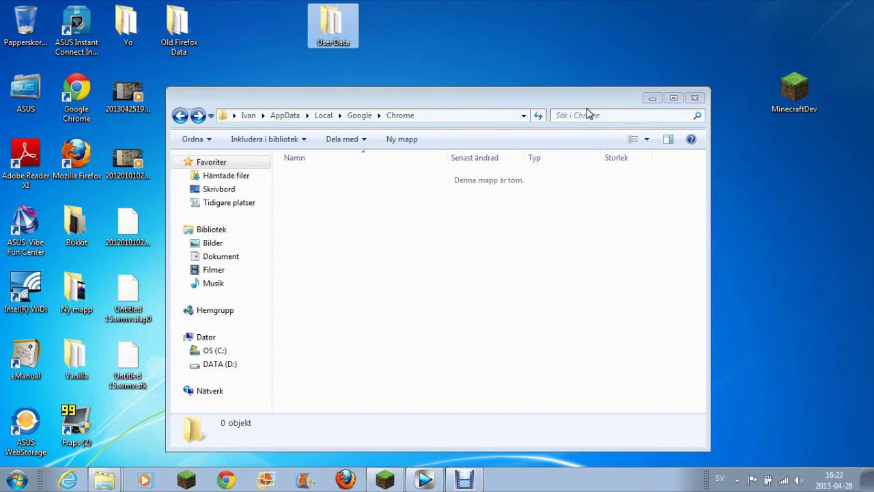
Launch Google Chrome with a fresh profile, accept its terms of use, and close the browser and the Chrome folder
{"action": "left_click", "coordinate": [227, 480]}
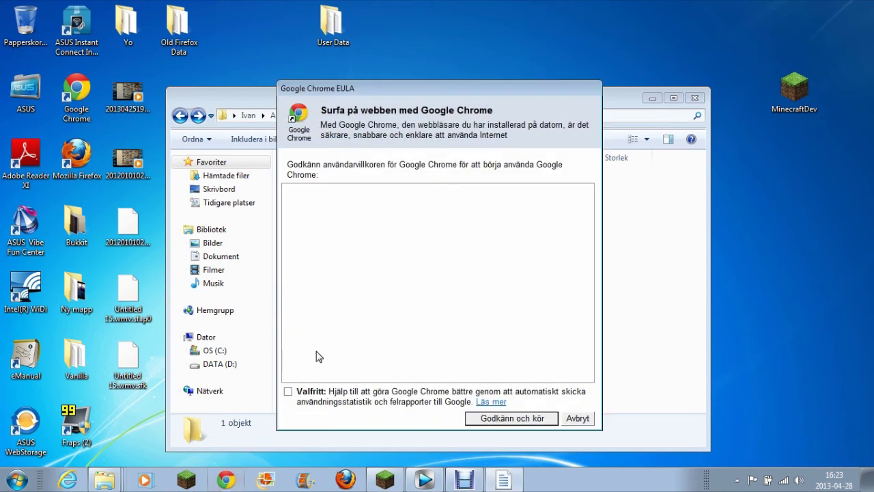
{"action": "key", "text": "Return"}
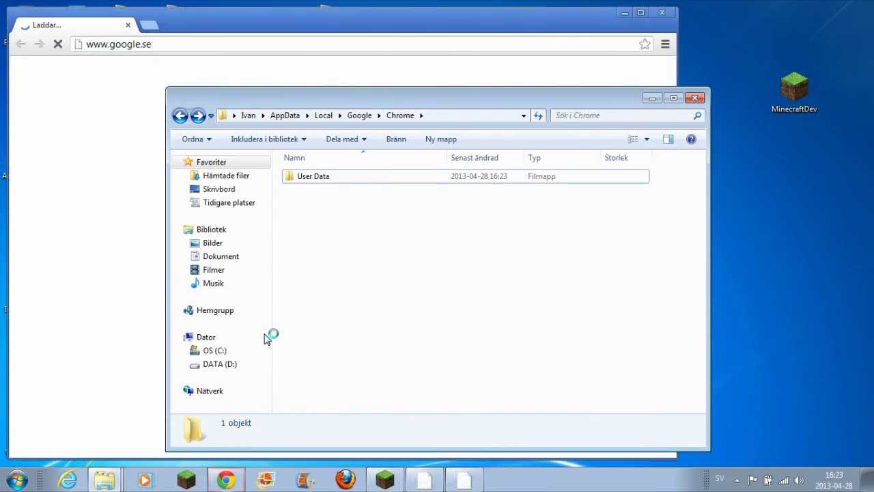
{"action": "left_click", "coordinate": [134, 233]}
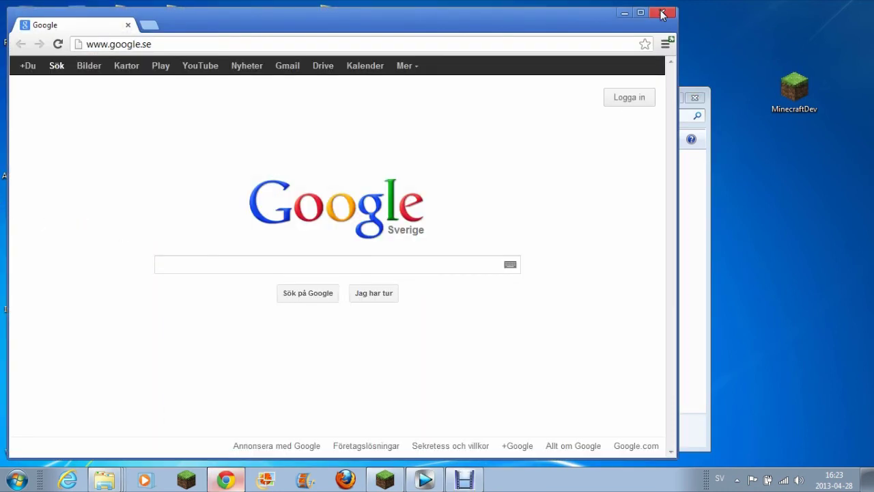
{"action": "left_click", "coordinate": [662, 13]}
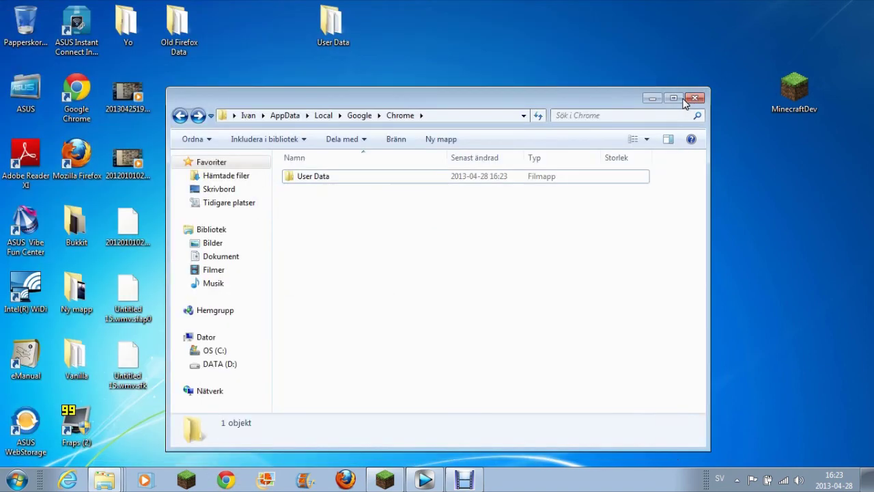
{"action": "left_click", "coordinate": [691, 97]}
Delete the Old Firefox Data and User Data folders from the desktop, moving both to the Recycle Bin
{"action": "left_click_drag", "start_coordinate": [453, 72], "coordinate": [180, 27]}
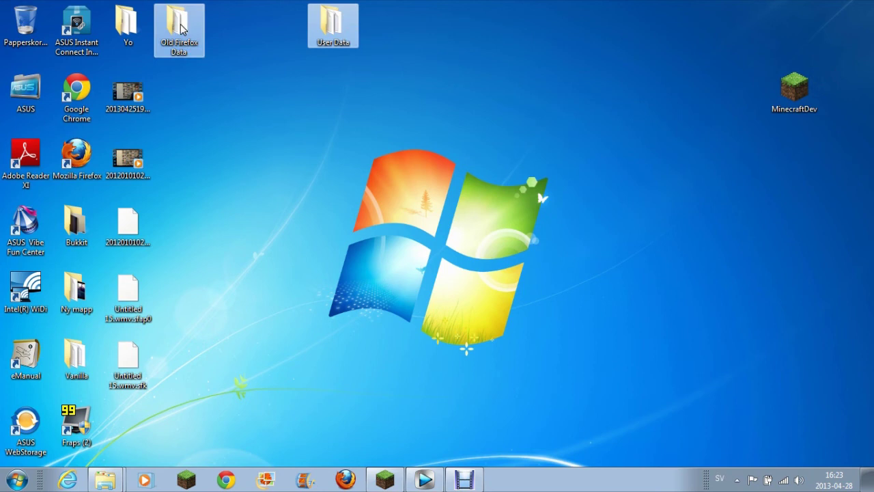
{"action": "key", "text": "Delete"}
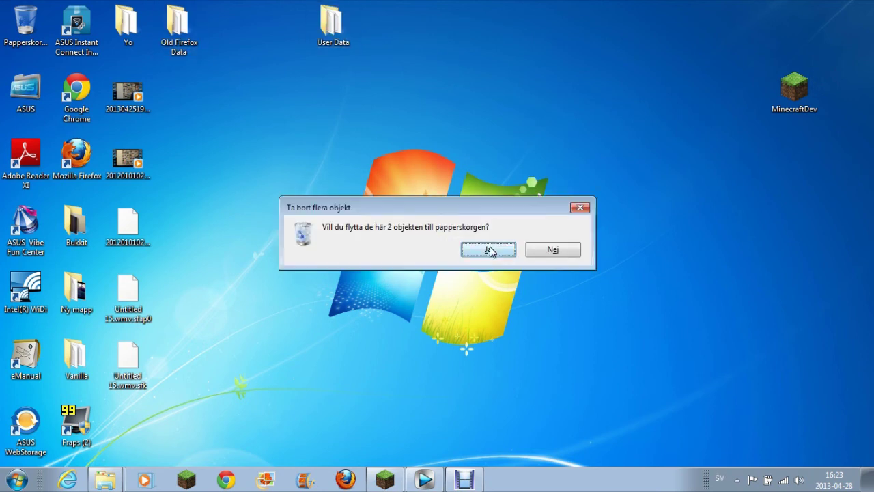
{"action": "left_click", "coordinate": [489, 250]}
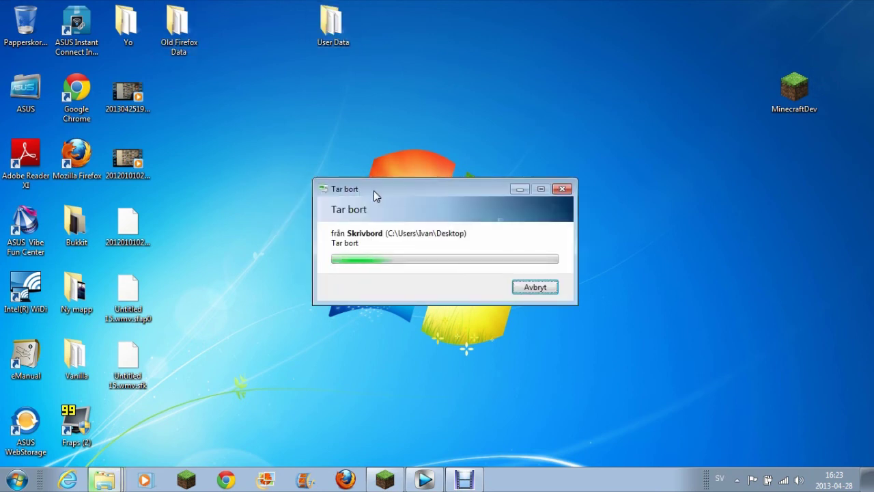